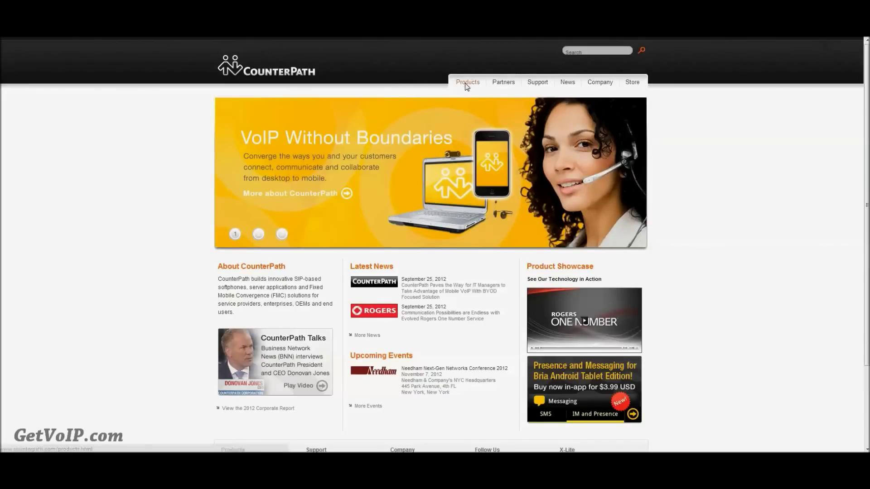
Browse from Products through the X-Lite page to the X-Lite 5 for Windows download.
left_click(464, 83)
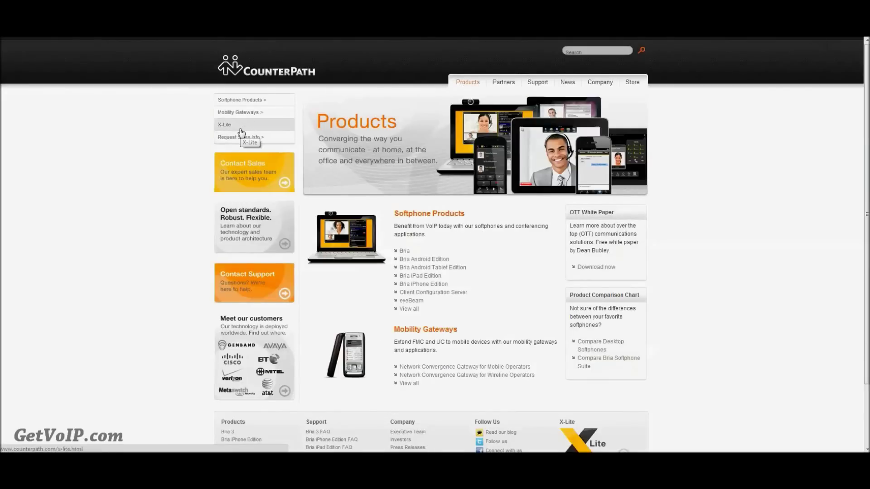
left_click(241, 125)
scroll(341, 322, "down", 4)
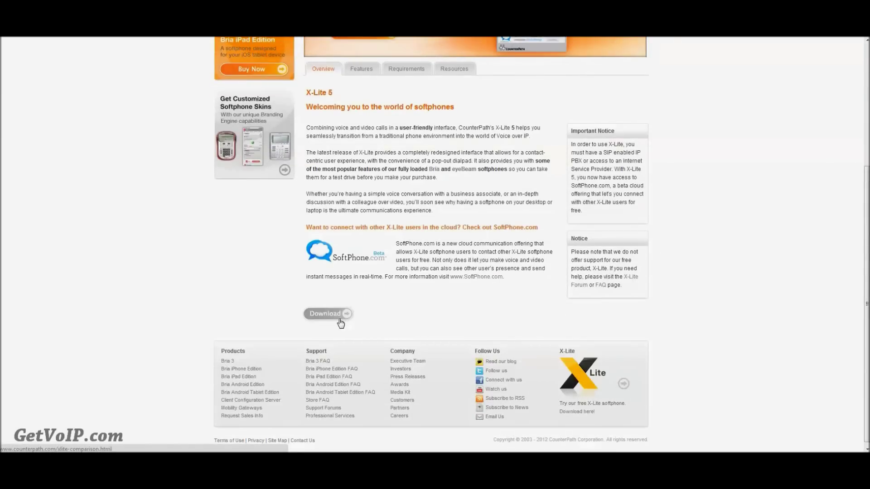
left_click(340, 319)
scroll(372, 299, "down", 8)
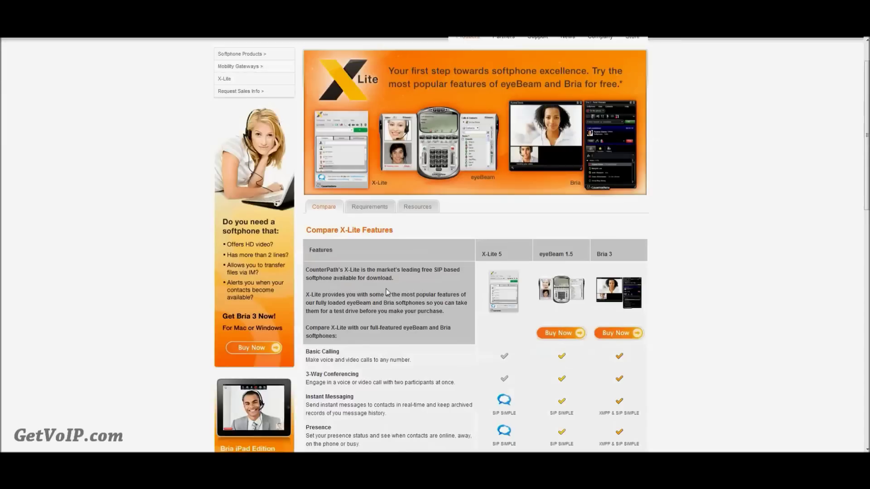
scroll(392, 284, "down", 5)
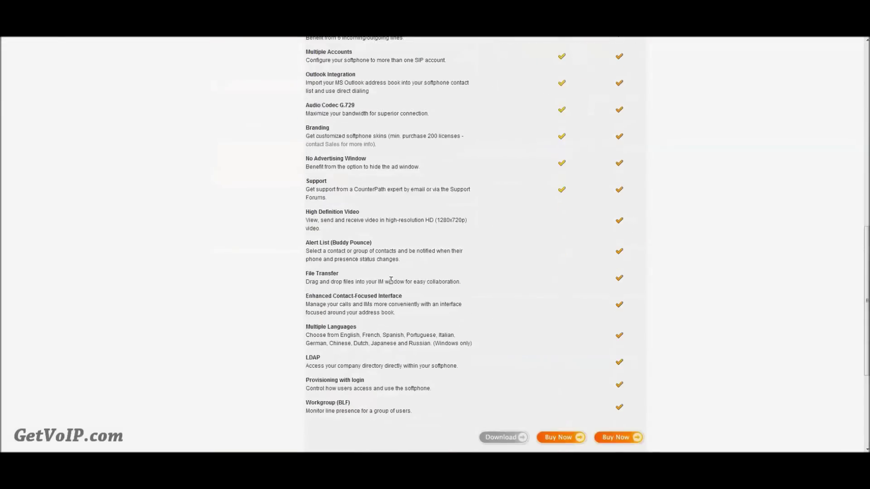
left_click(500, 346)
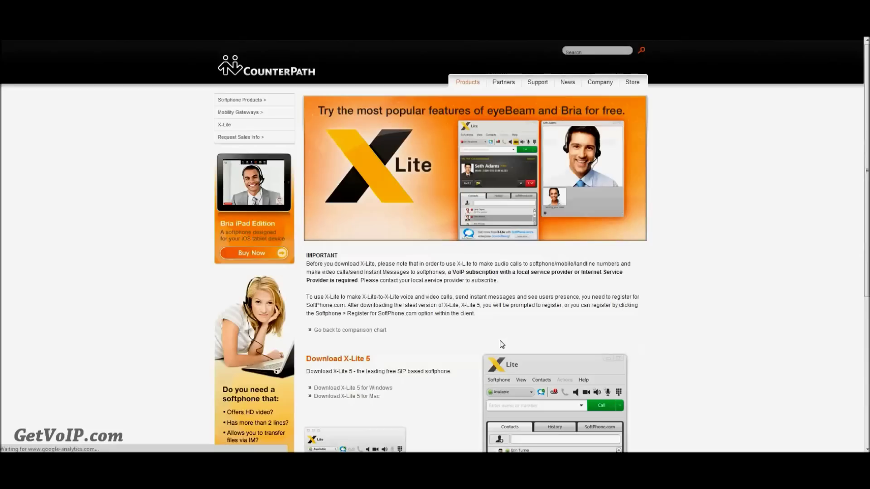
scroll(400, 304, "down", 1)
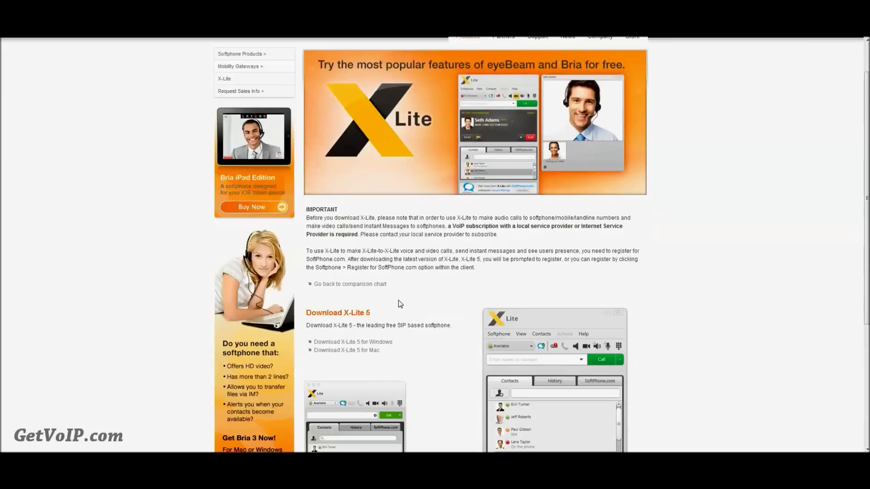
left_click(385, 342)
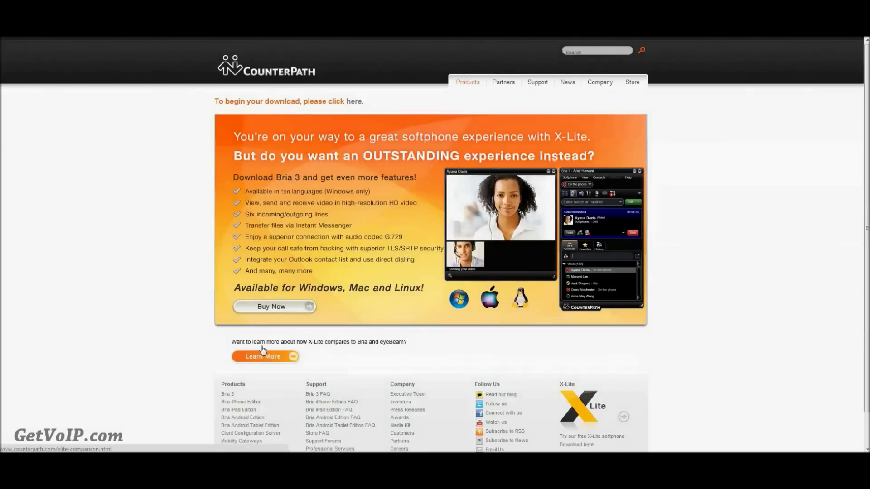
Download and run the X-Lite installer, accept the licence, and install into the default folder.
left_click(354, 101)
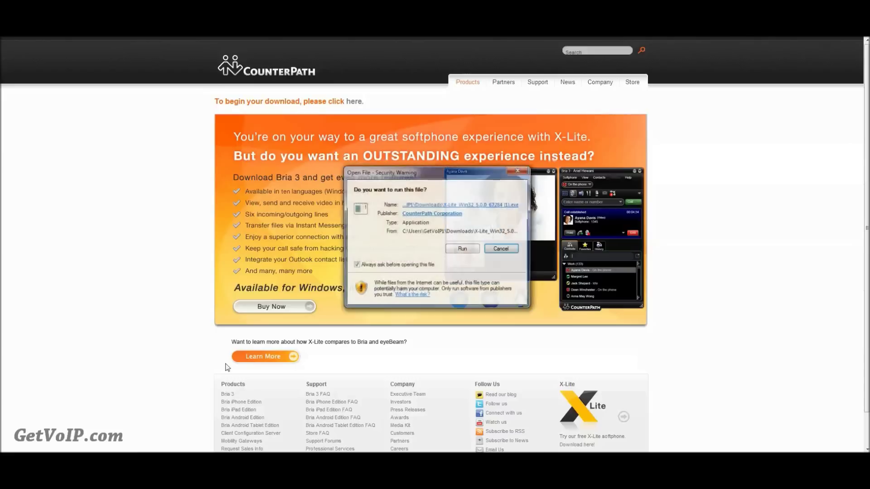
left_click(465, 252)
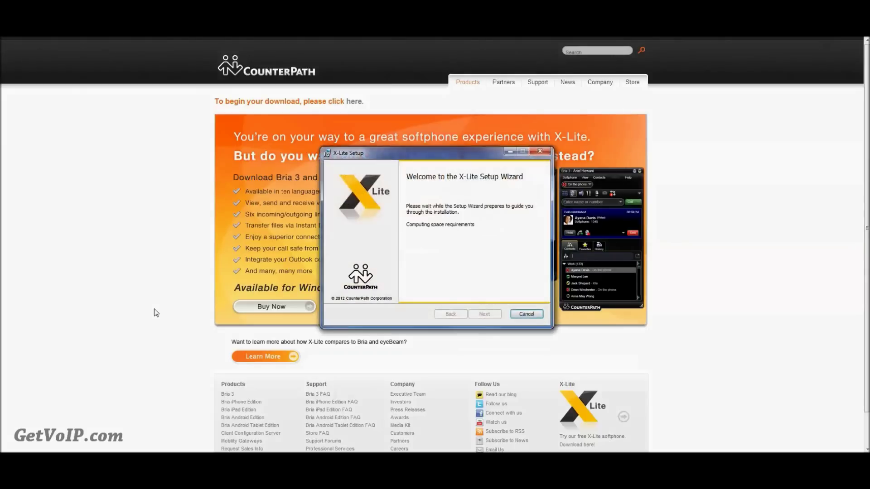
left_click(484, 313)
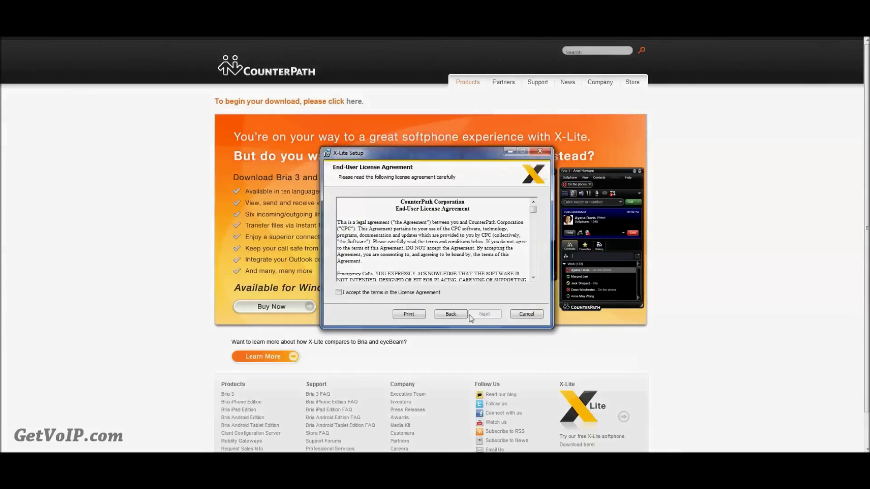
left_click(367, 293)
left_click(480, 317)
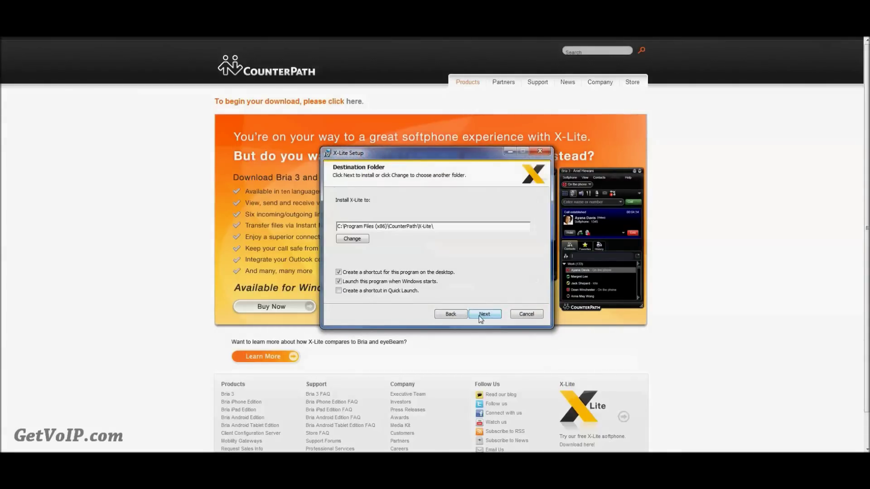
left_click(480, 317)
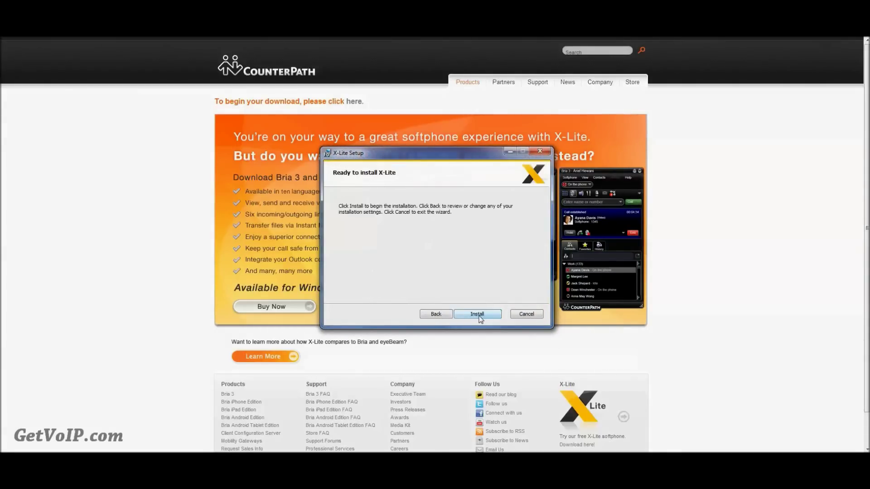
left_click(480, 316)
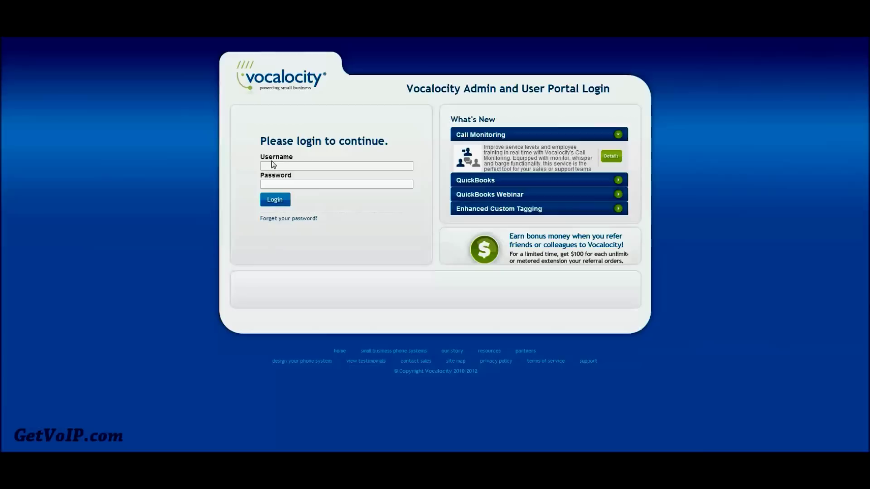
Sign in to the Vocalocity admin portal with the account username and password.
left_click(277, 165)
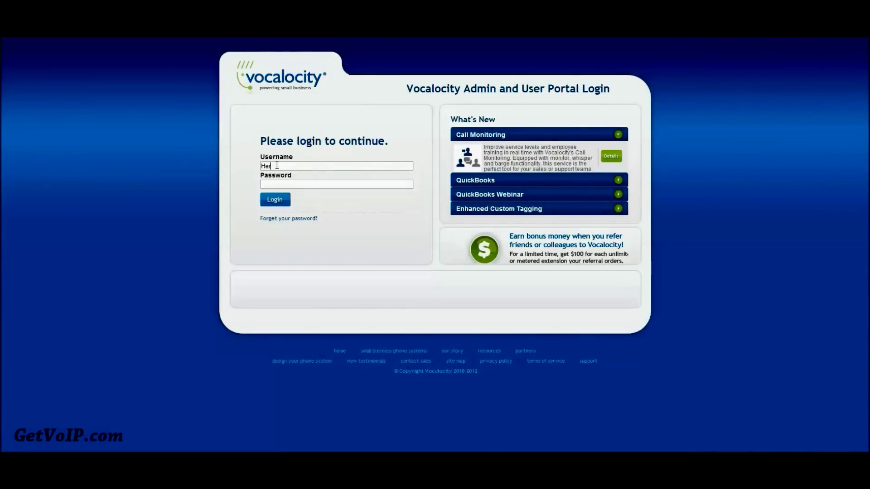
key("Return")
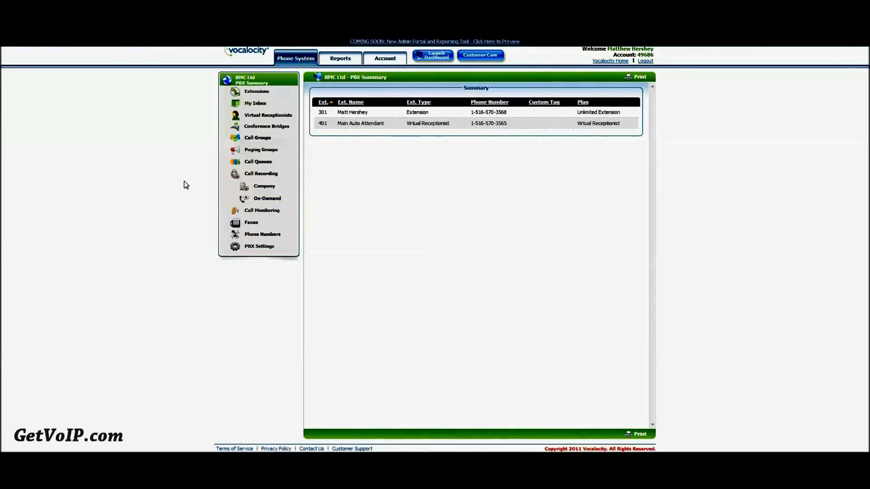
Show extension 301's Device 1 SIP registration details and bring X-Lite up alongside.
left_click(252, 95)
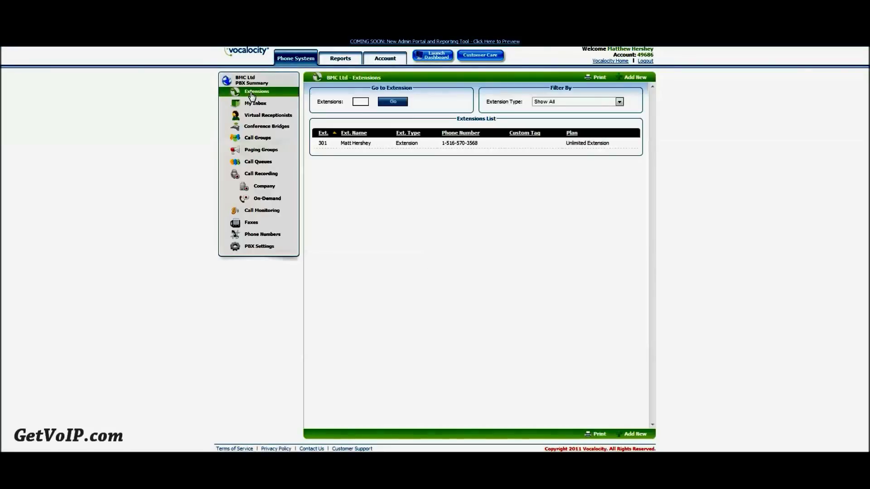
left_click(366, 144)
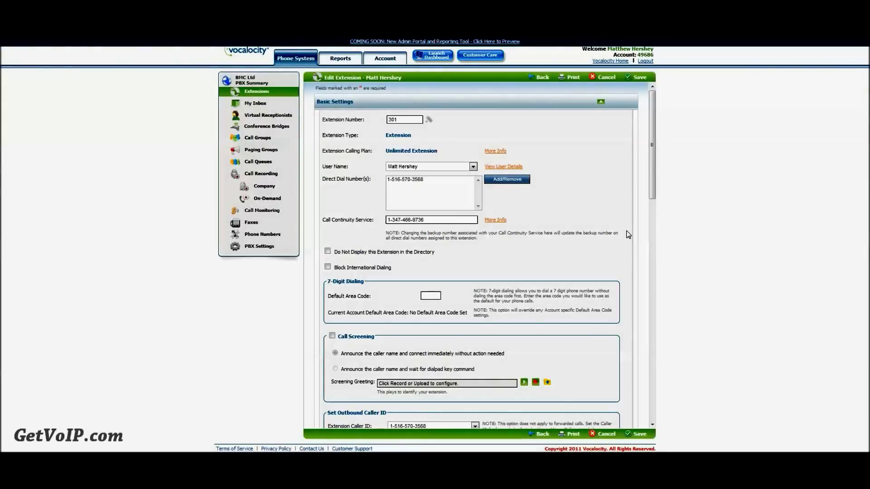
scroll(634, 224, "down", 1)
scroll(633, 224, "down", 15)
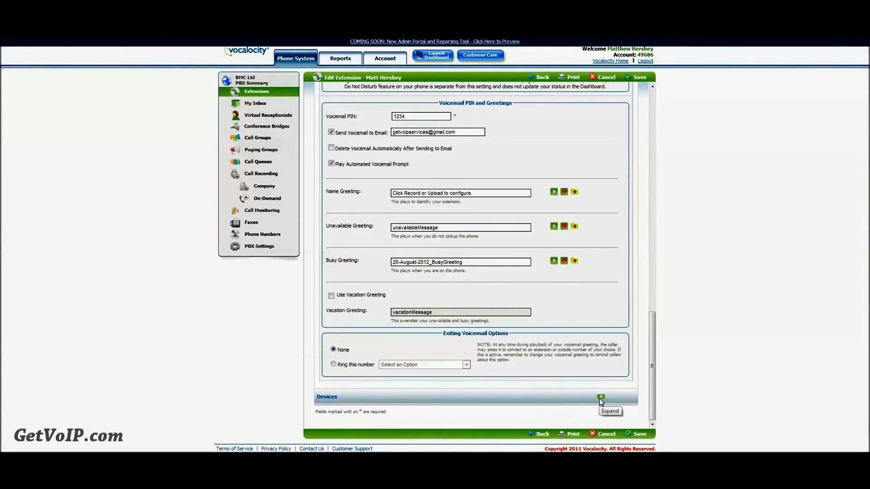
left_click(600, 397)
scroll(425, 372, "down", 3)
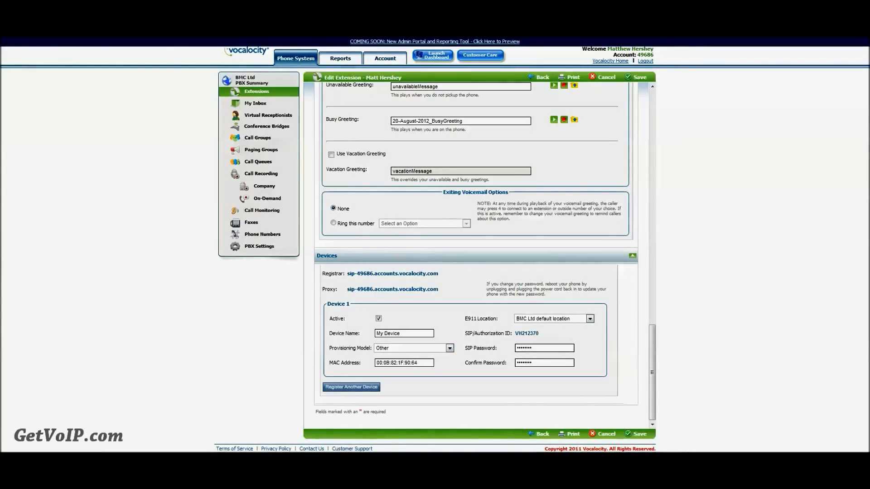
mouse_move(236, 455)
left_click(185, 431)
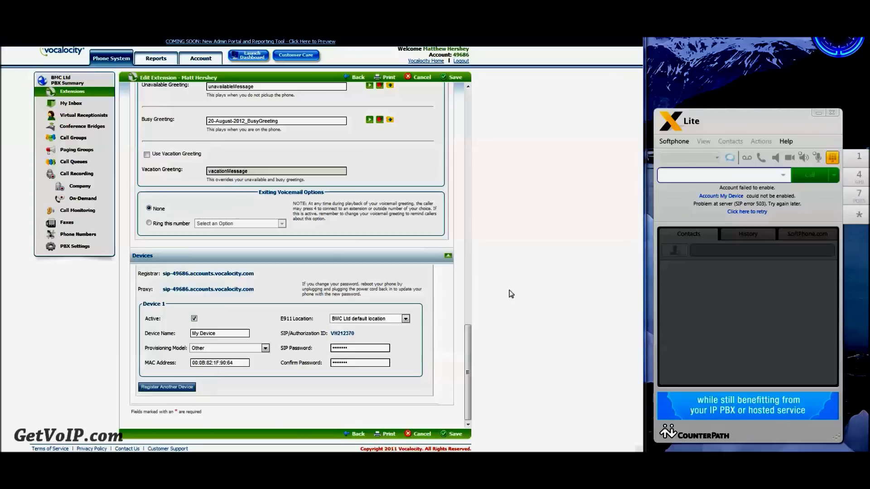
Open the SIP Account settings for the My Device account from the Softphone menu.
left_click(662, 142)
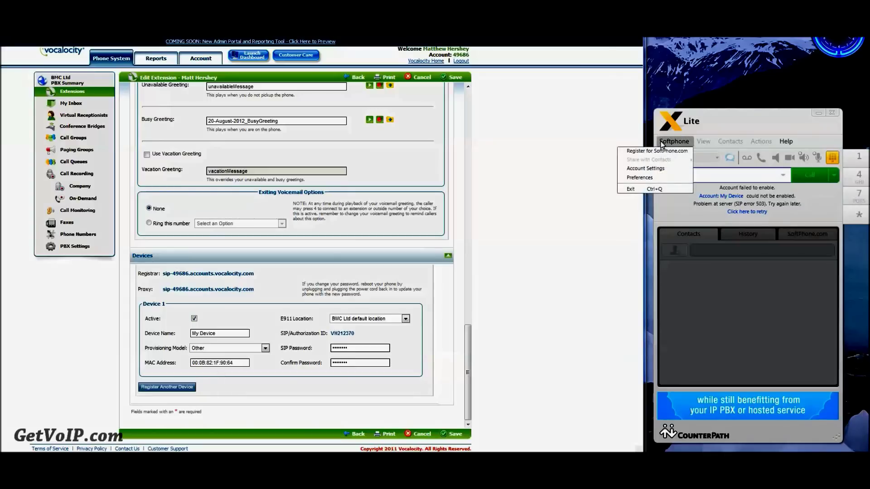
left_click(664, 170)
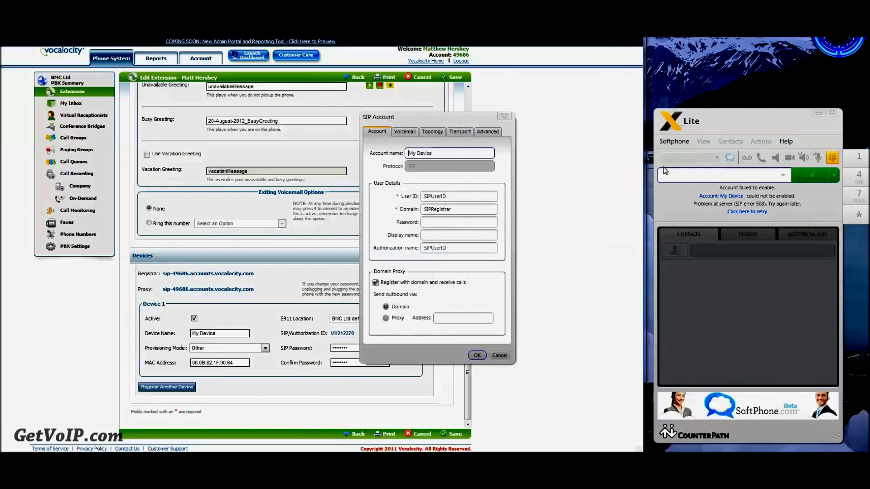
Copy the portal's SIP/Authorization ID into X-Lite's User ID field.
left_click_drag(425, 119, 726, 131)
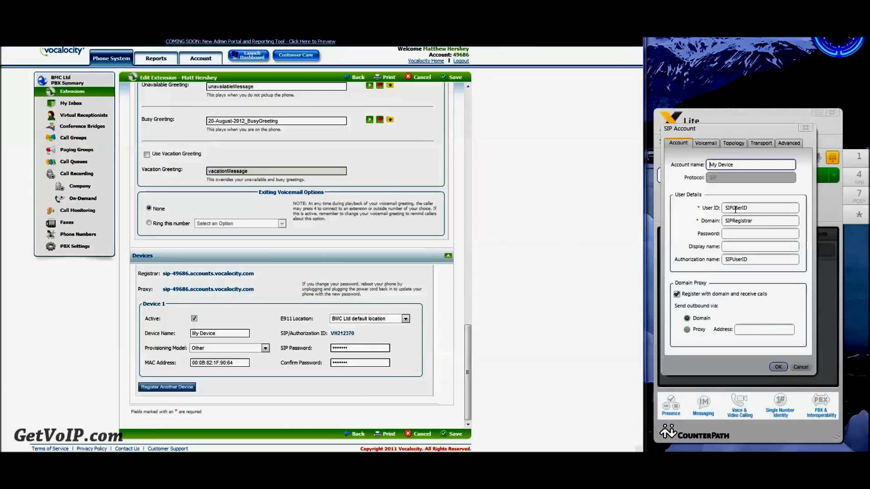
left_click_drag(360, 333, 322, 339)
key("ctrl+c")
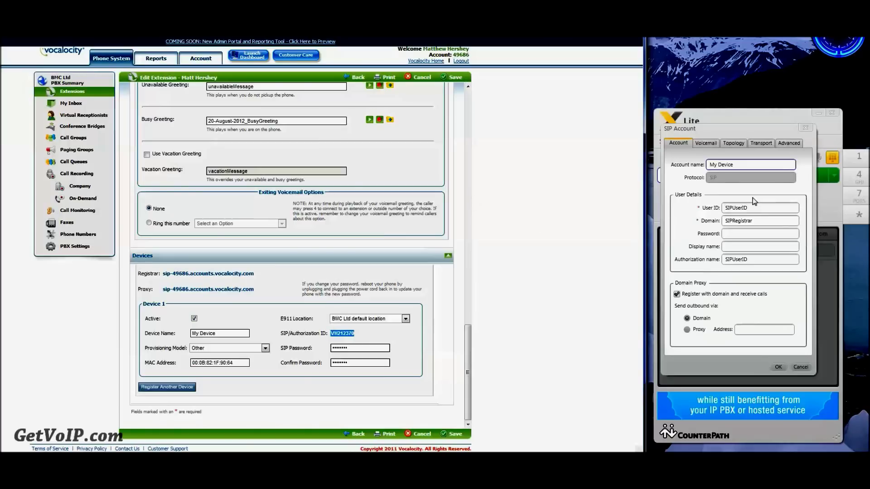
left_click(741, 207)
double_click(741, 207)
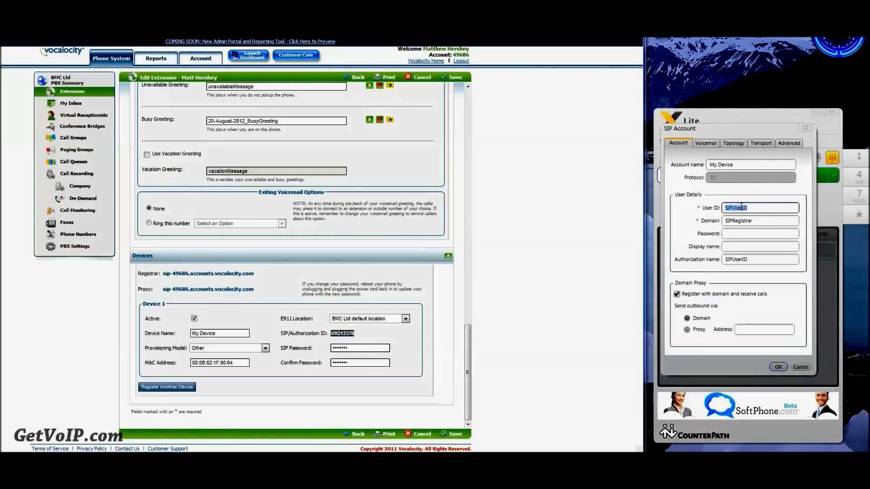
key("ctrl+v")
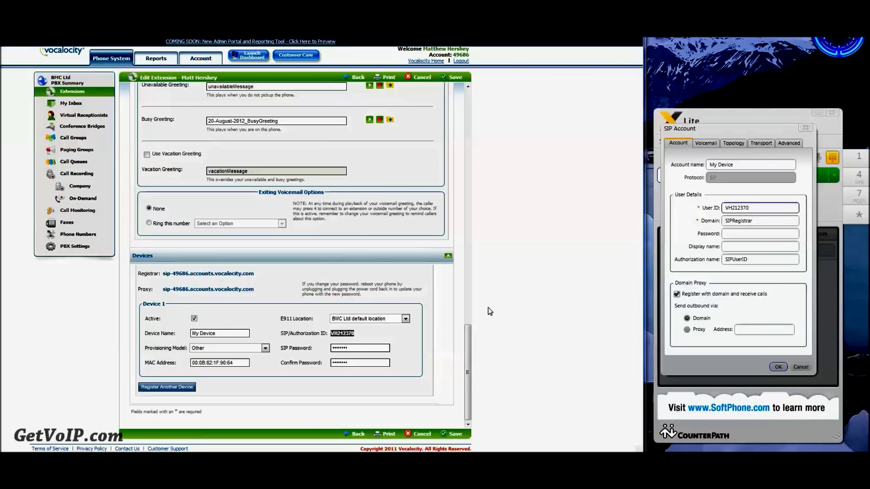
Copy the portal's registrar address into X-Lite's Domain field.
left_click_drag(259, 275, 162, 274)
key("ctrl+c")
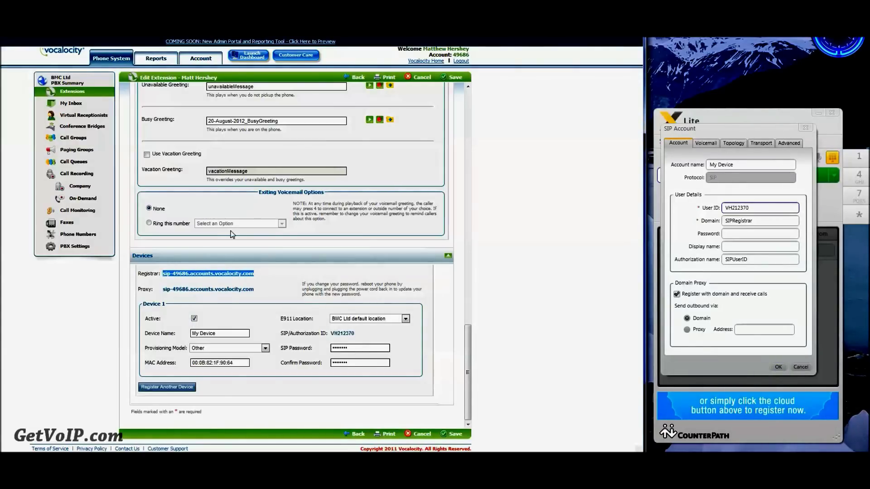
left_click(733, 222)
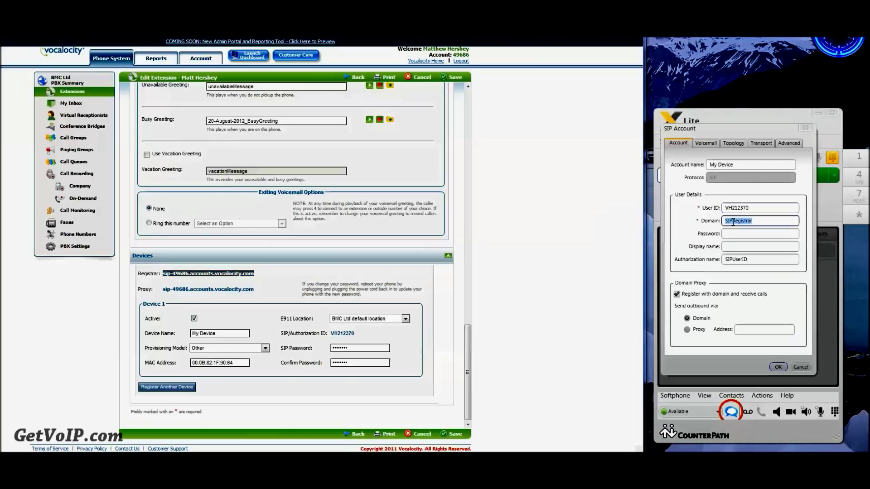
double_click(733, 222)
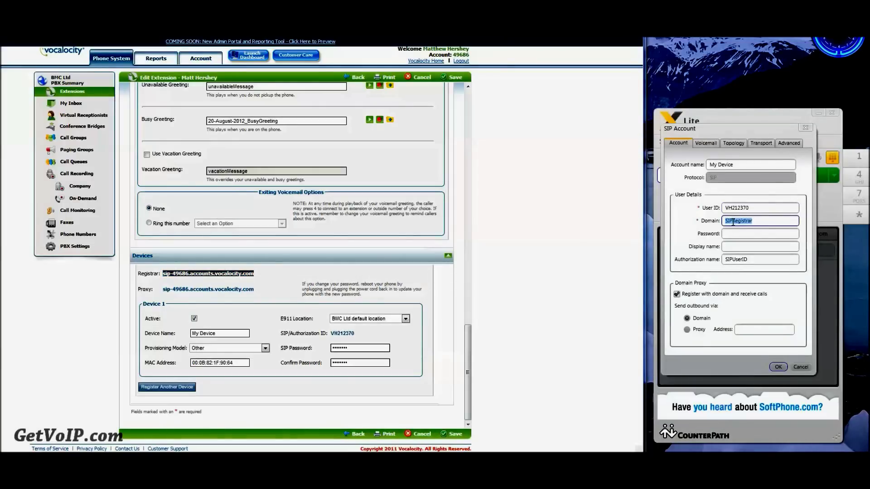
key("ctrl+v")
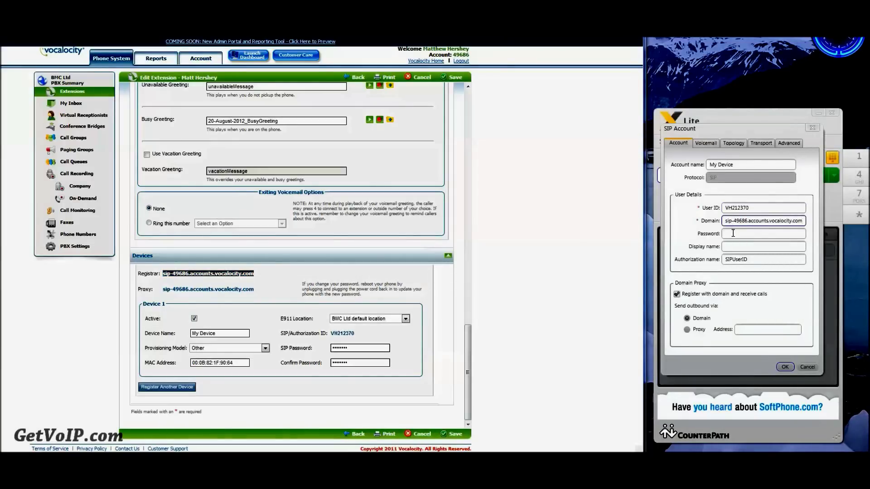
left_click(733, 232)
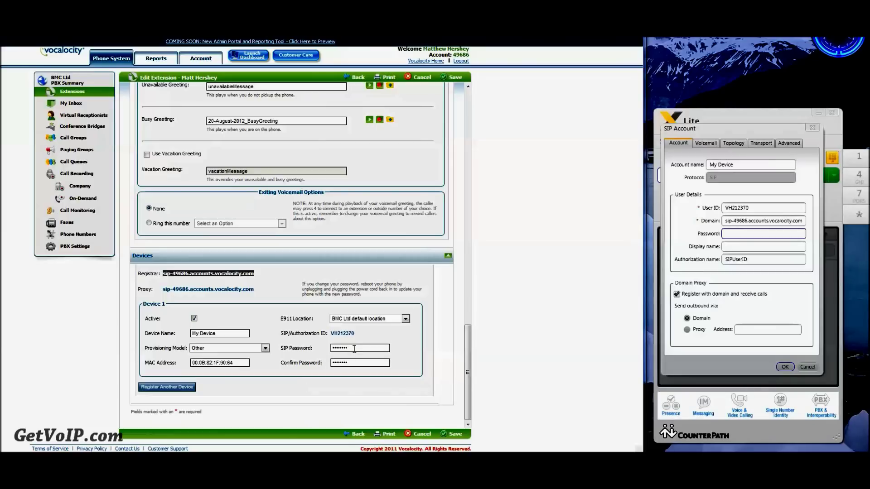
Replace Device 1's SIP password with a new one, confirm it, and save the extension.
left_click(354, 348)
double_click(355, 348)
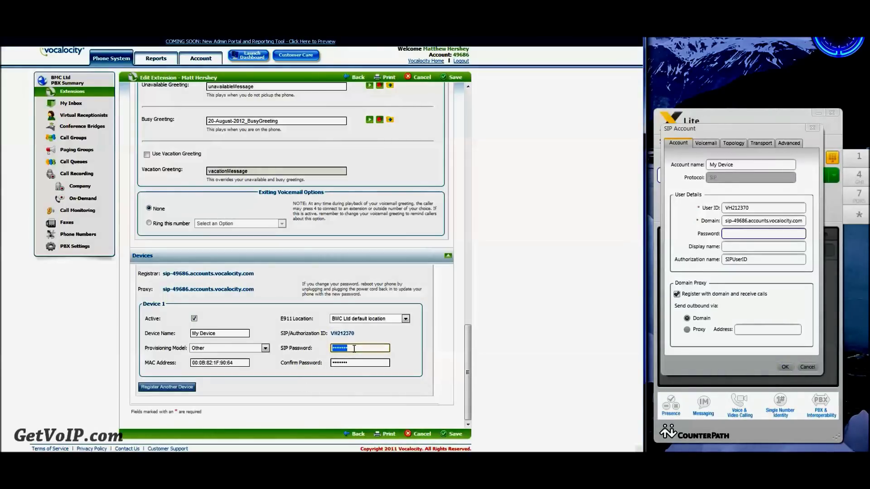
key("BackSpace")
type("****")
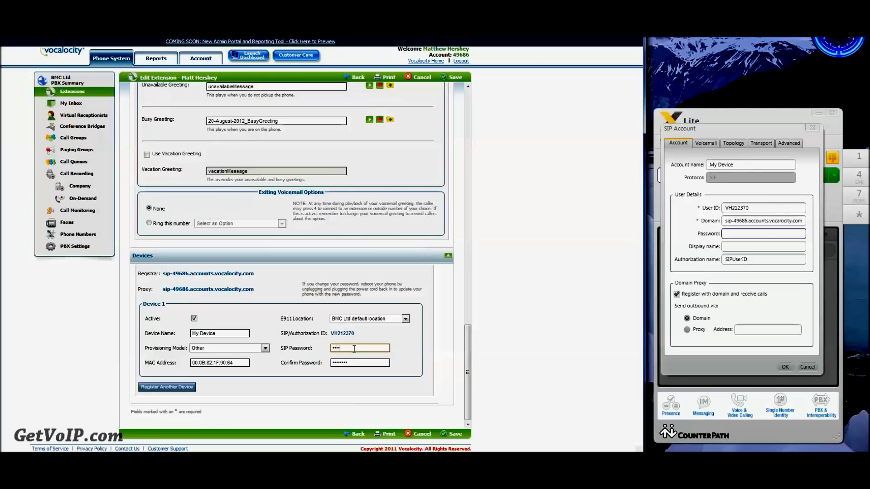
type("****")
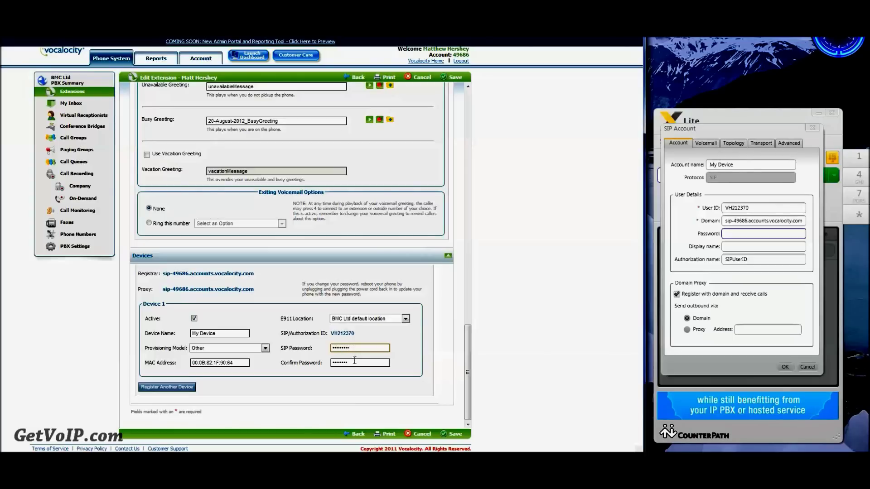
left_click(354, 361)
double_click(352, 362)
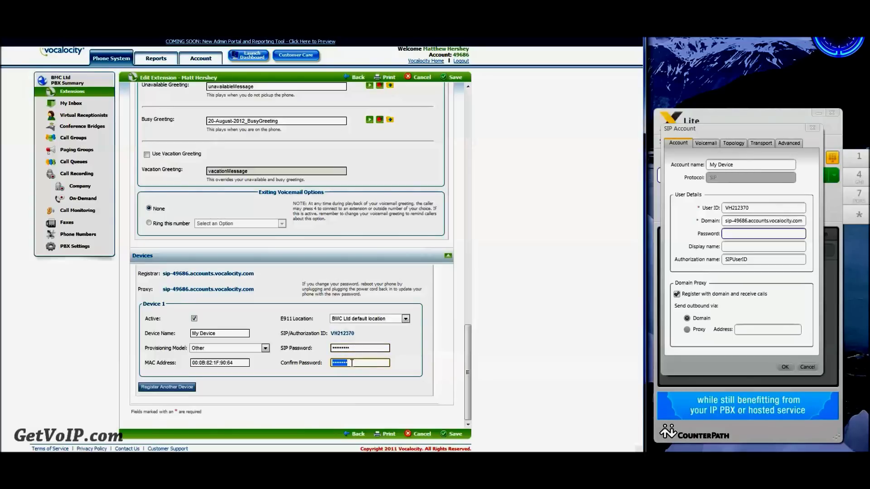
type("********")
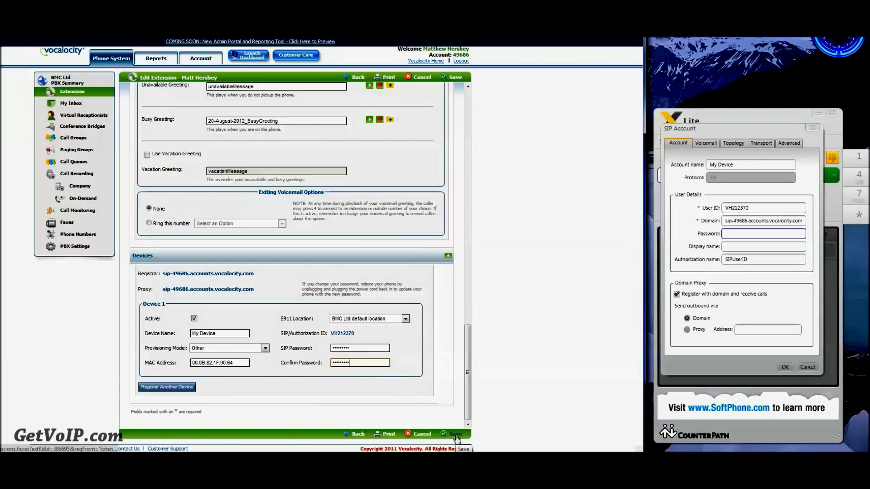
left_click(455, 435)
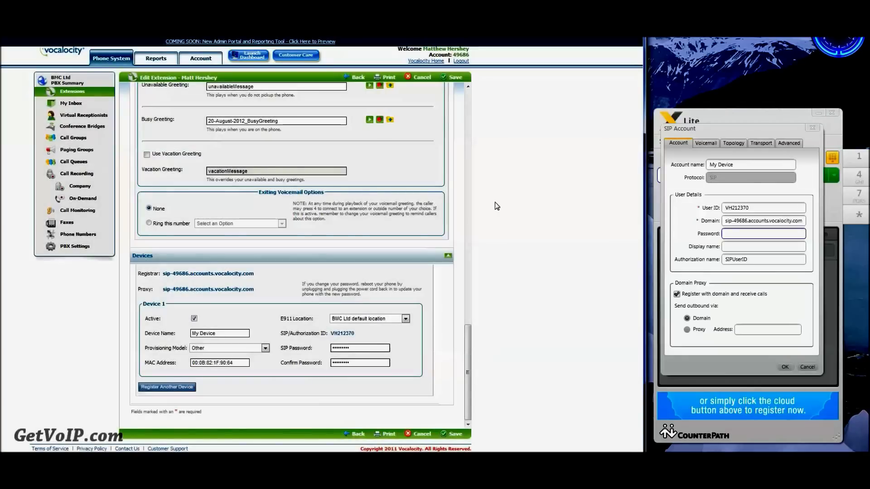
left_click(741, 234)
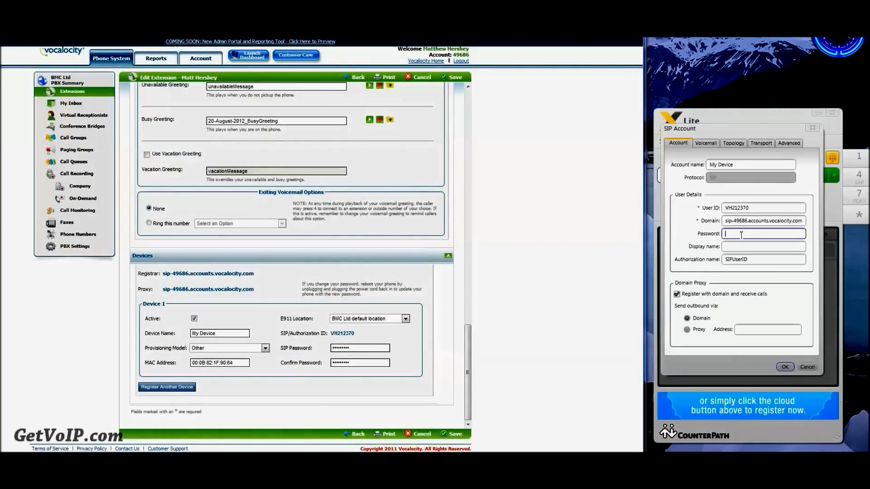
Enter the account password in X-Lite and paste the User ID over the Authorization name.
type("•••••")
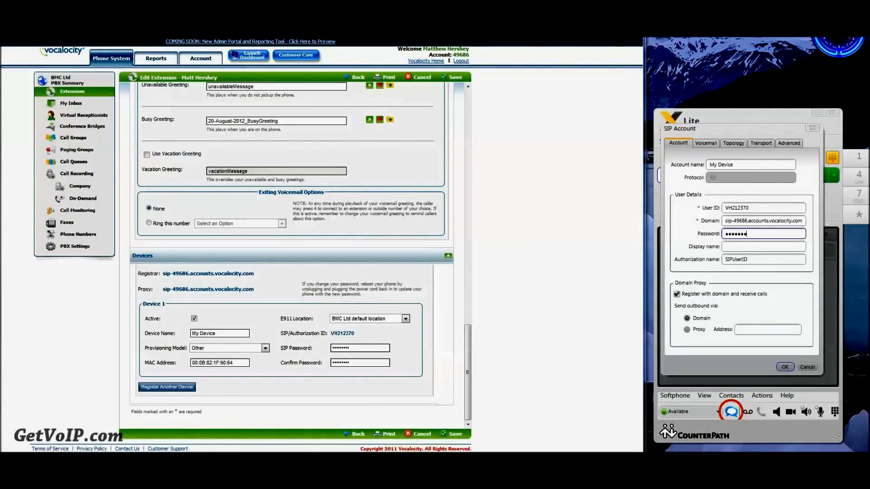
double_click(748, 260)
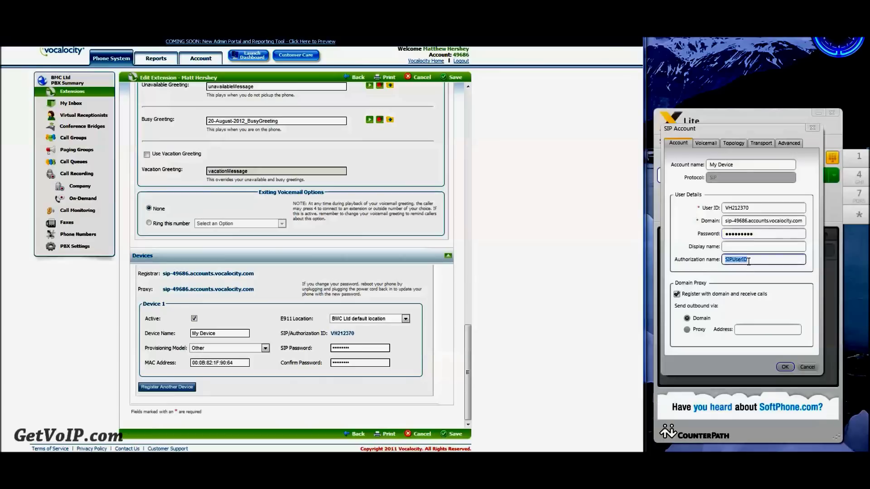
double_click(748, 208)
key("ctrl+c")
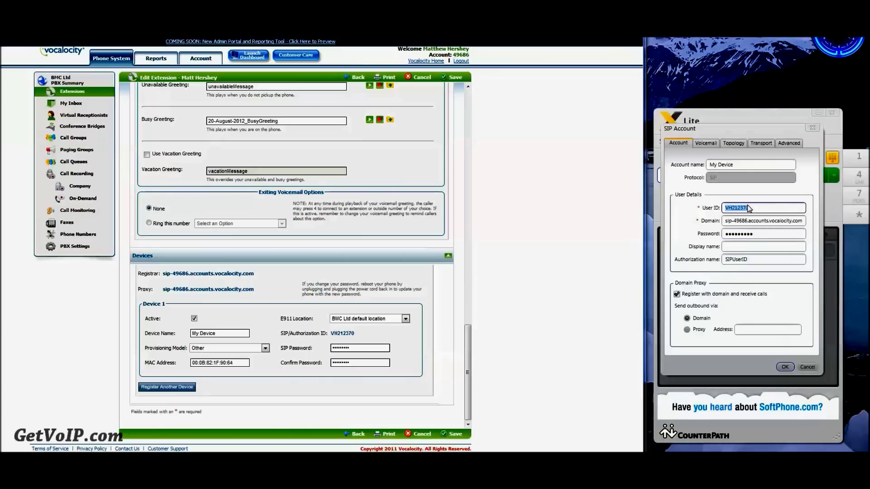
left_click(737, 260)
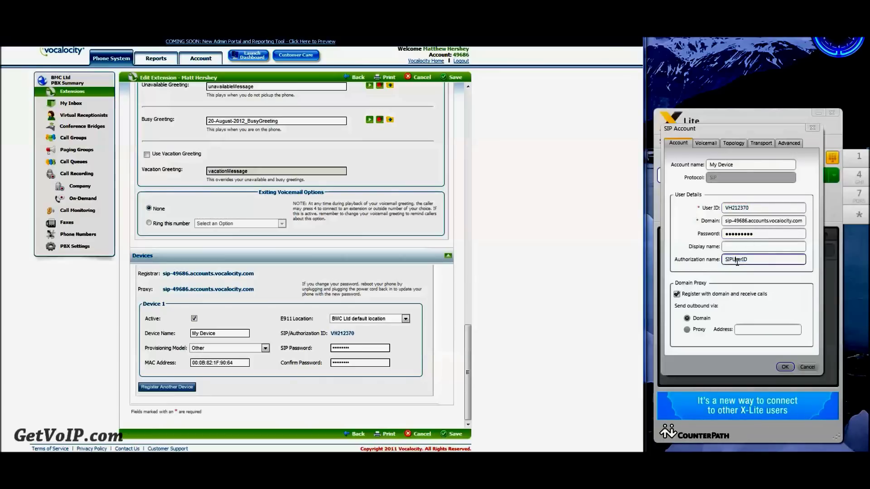
double_click(737, 261)
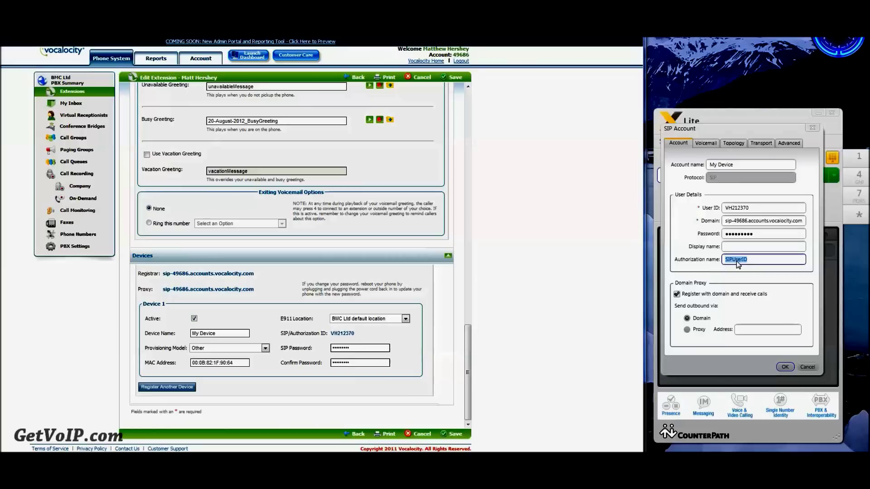
key("ctrl+v")
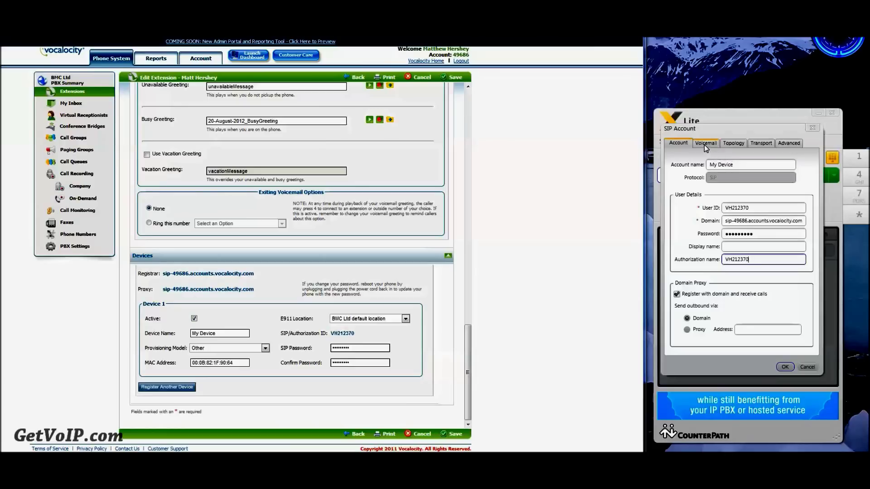
Change the voicemail access number from *88 to *100.
left_click(705, 144)
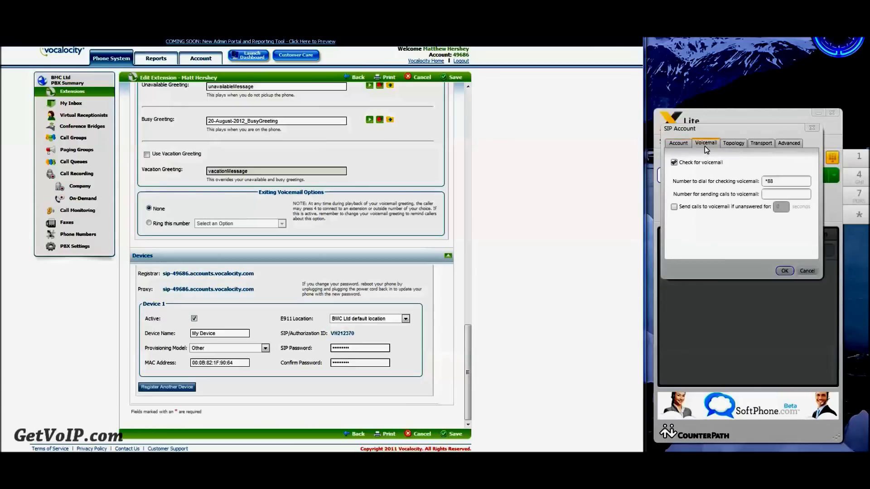
left_click(781, 180)
key("BackSpace")
type("100")
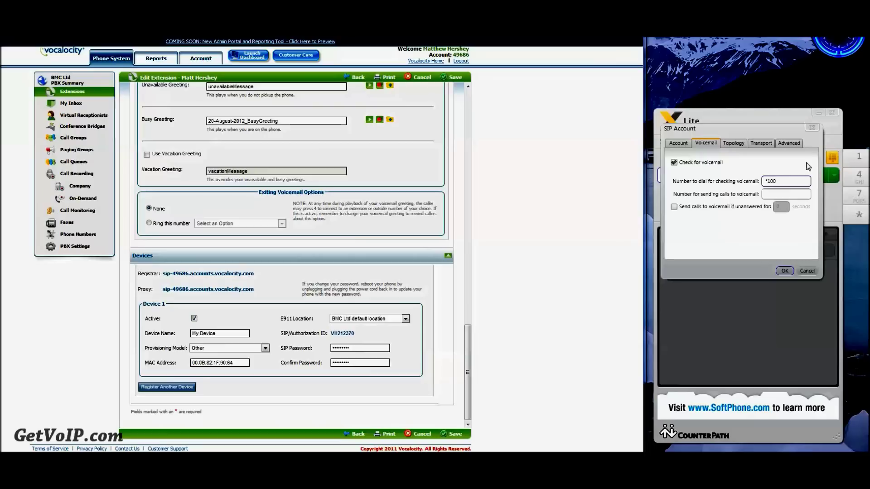
Set the reregister, minimum and maximum register times to 30 seconds and save the account.
left_click(789, 144)
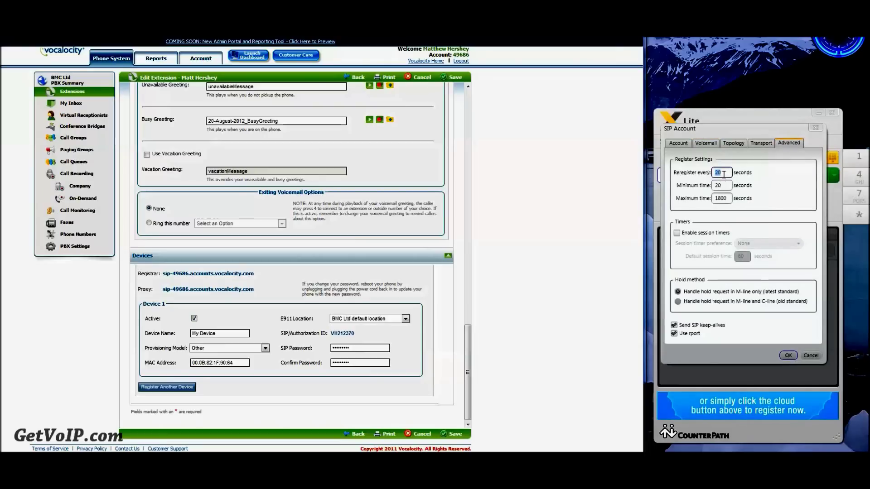
type("3")
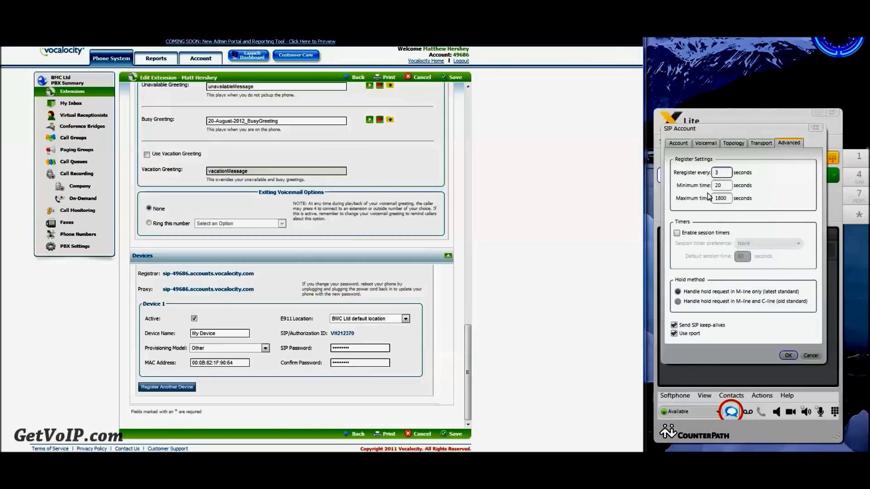
type("0")
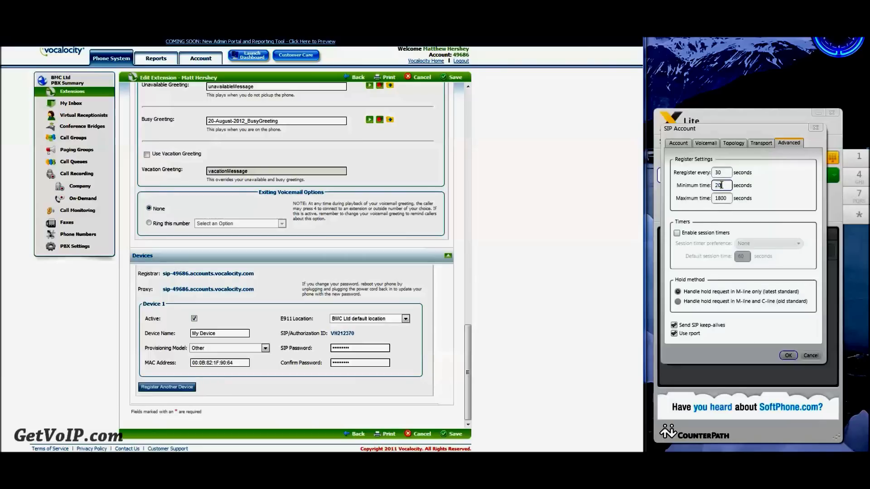
double_click(721, 185)
type("30")
key("Tab")
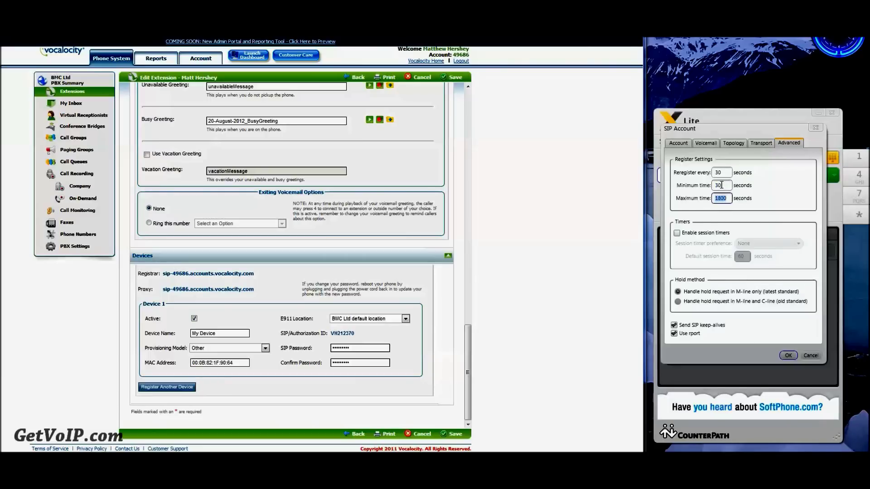
type("30")
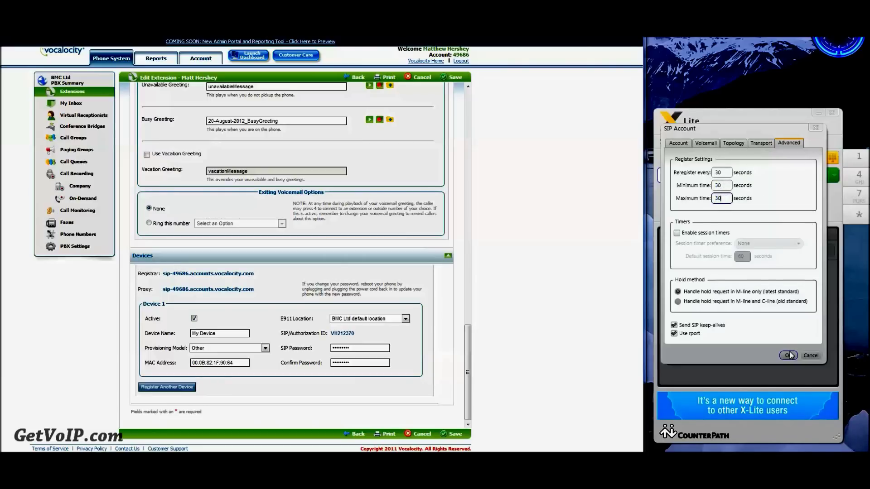
left_click(788, 355)
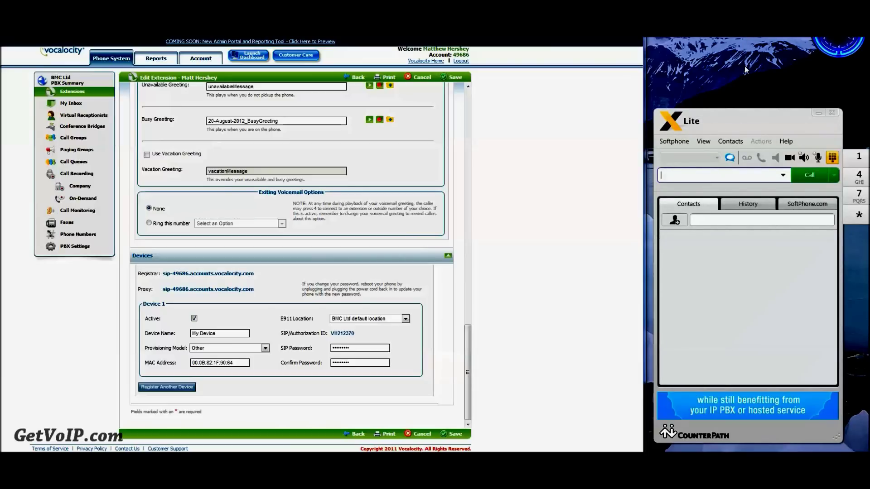
Move G711 aLaw and iLBC to Available Codecs in Preferences, leaving only G711 uLaw enabled.
left_click(675, 143)
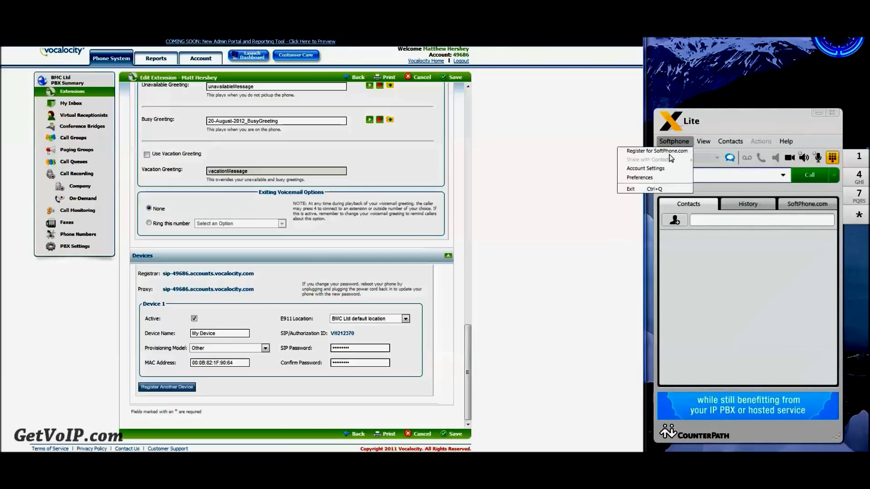
left_click(661, 176)
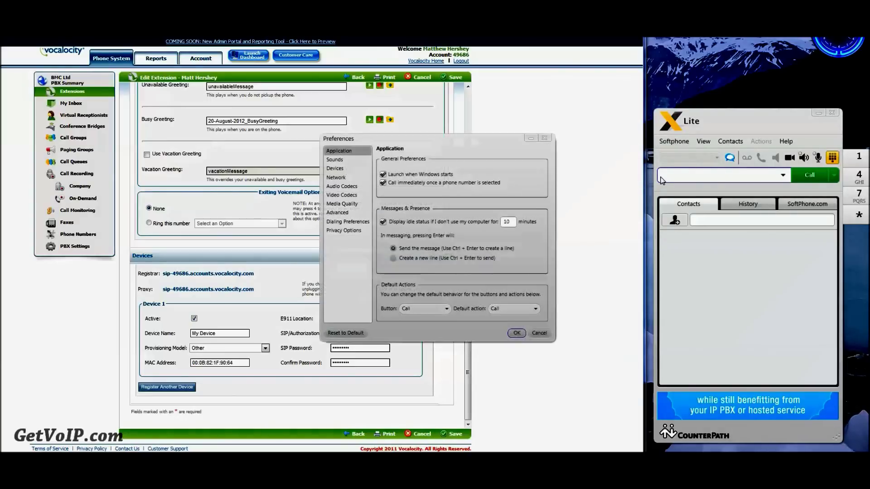
left_click(344, 187)
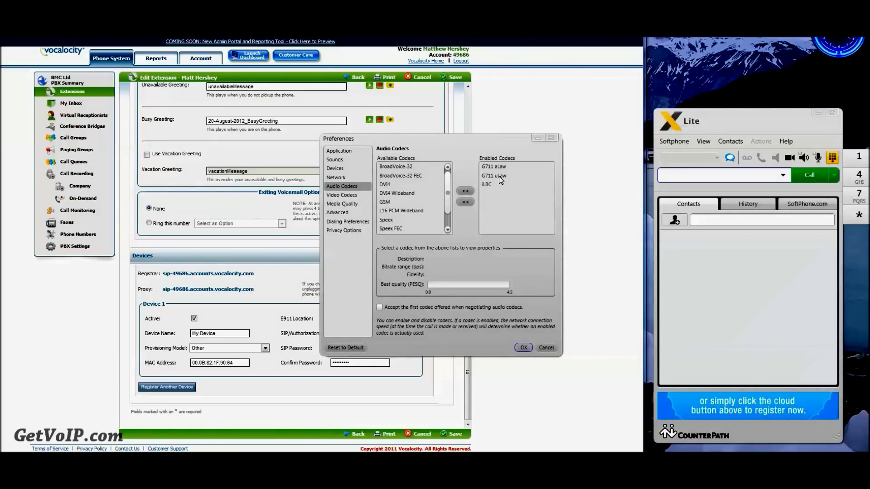
left_click(500, 167)
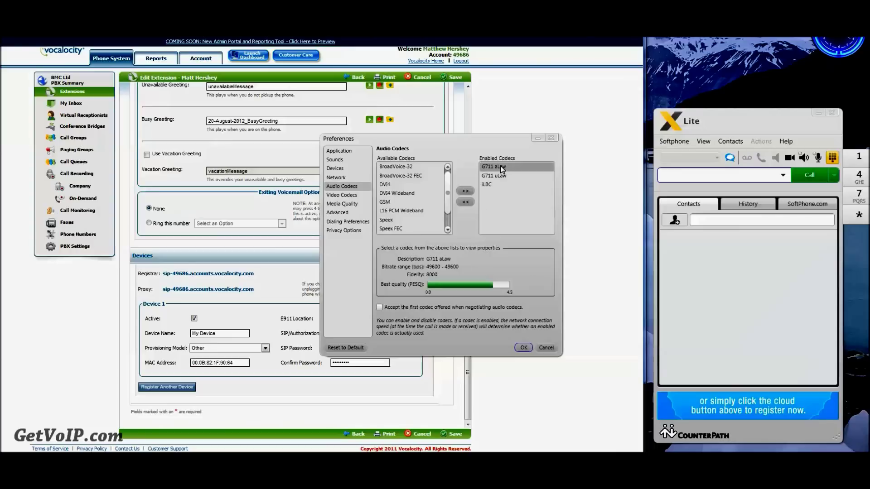
left_click(465, 202)
left_click(487, 181)
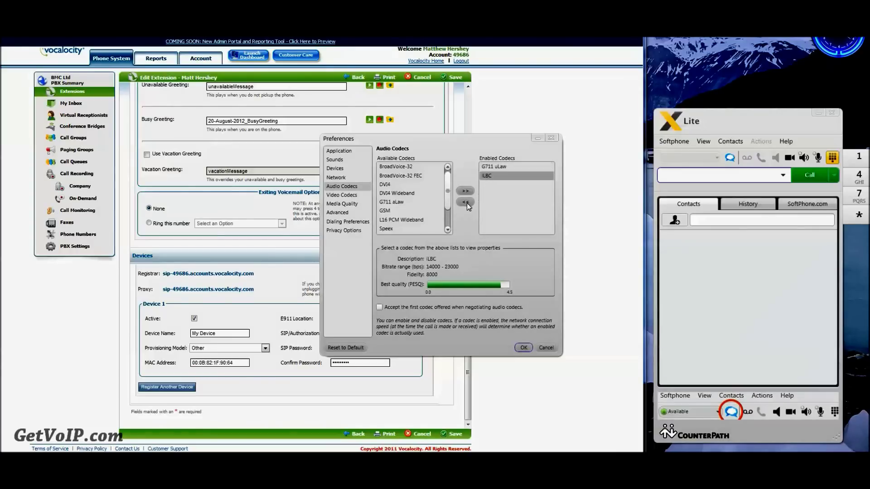
left_click(466, 203)
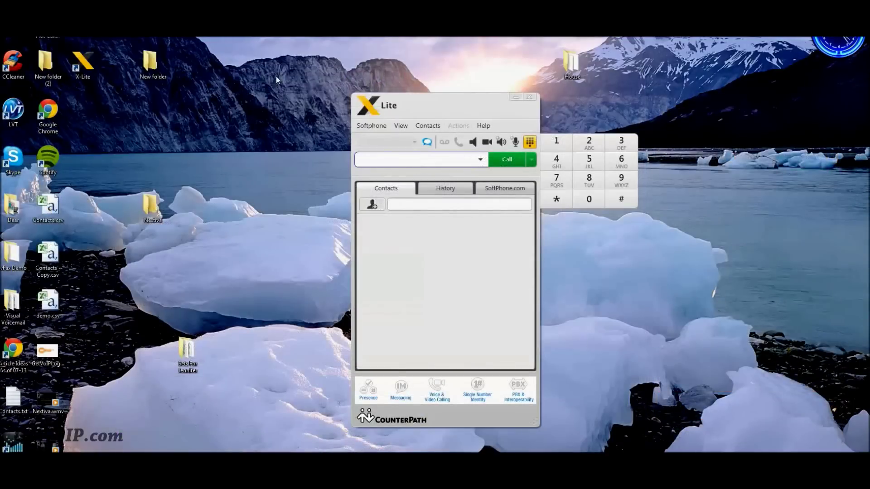
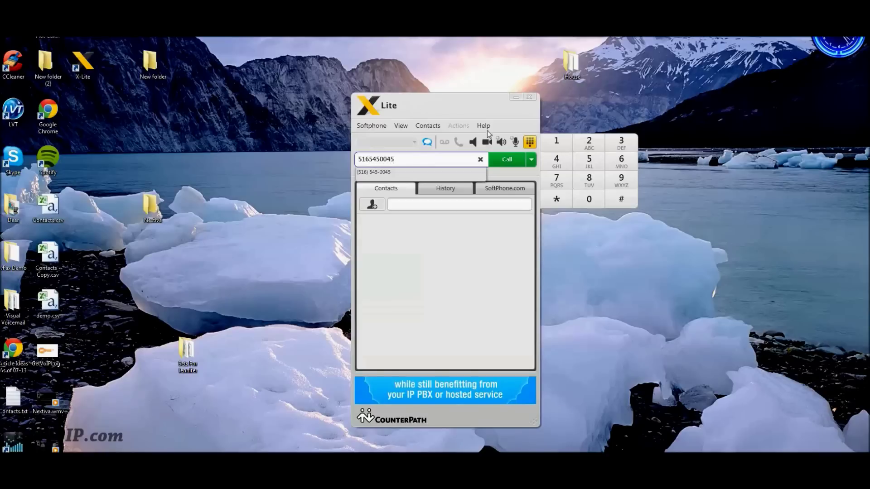
Dial an outside phone number from X-Lite as a test call, then hang up.
left_click(508, 157)
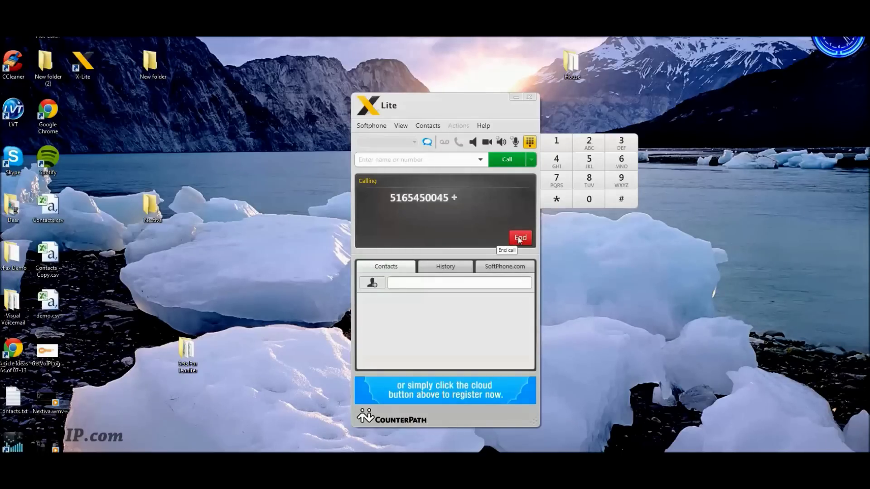
left_click(519, 237)
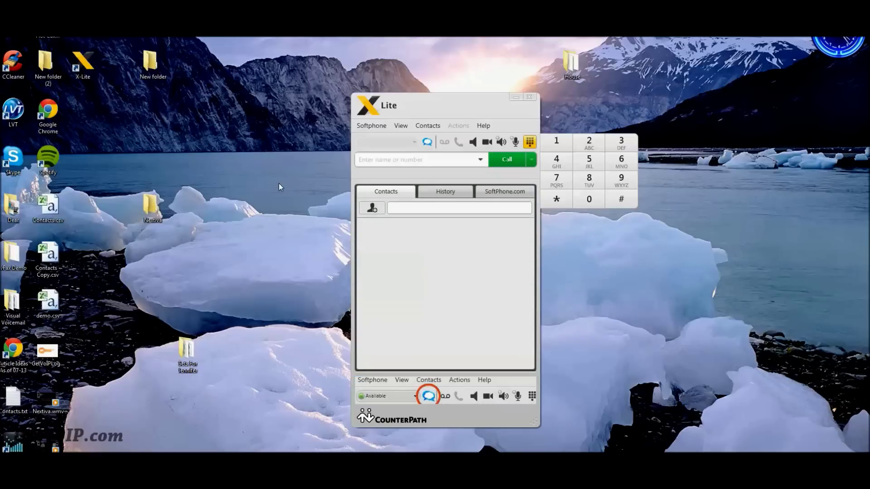